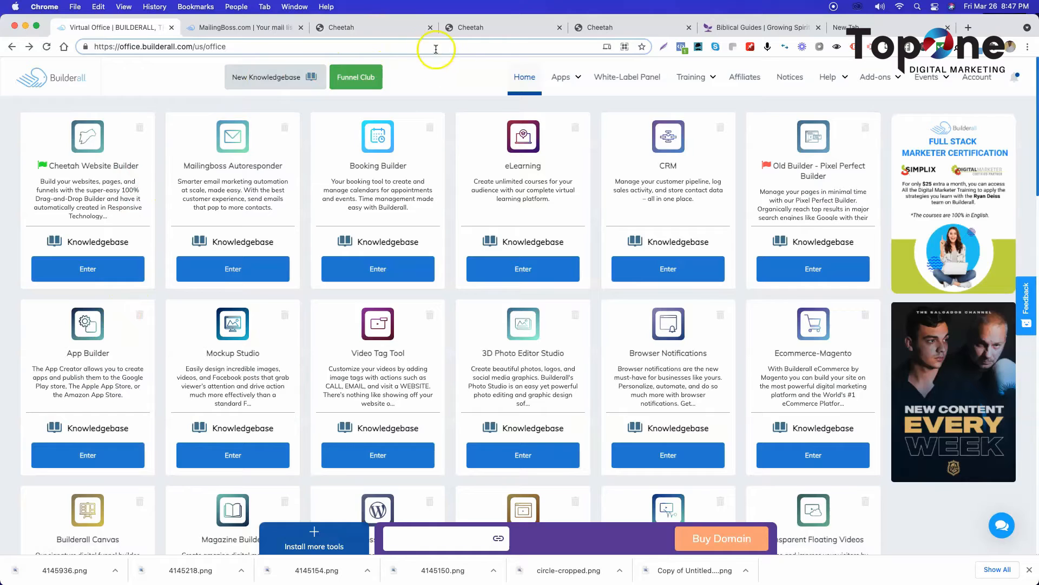
Look over the Cheetah site overview, the open page editors and the published Biblical Guides page.
left_click(392, 31)
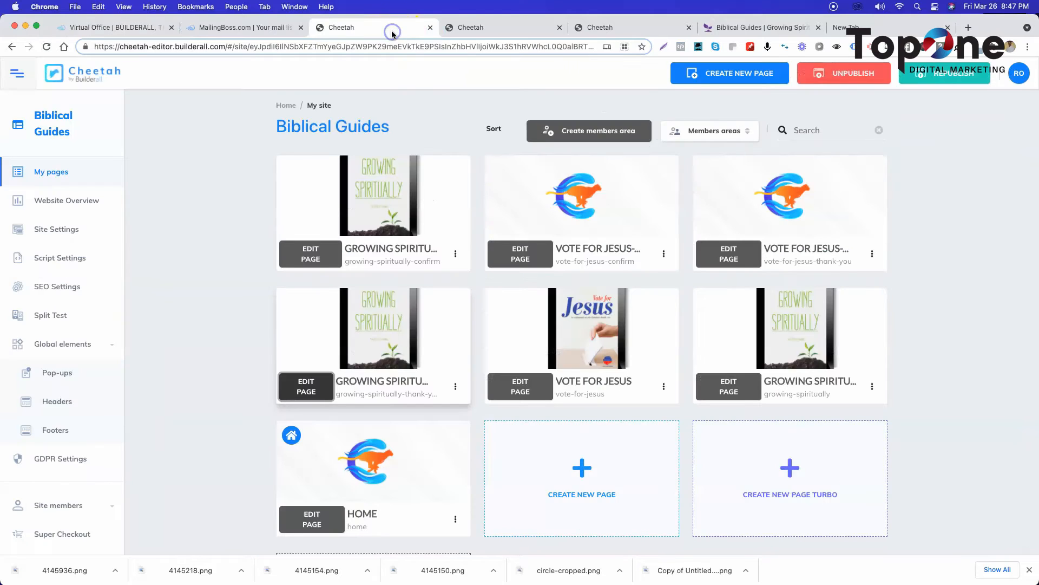
left_click(476, 26)
left_click(600, 25)
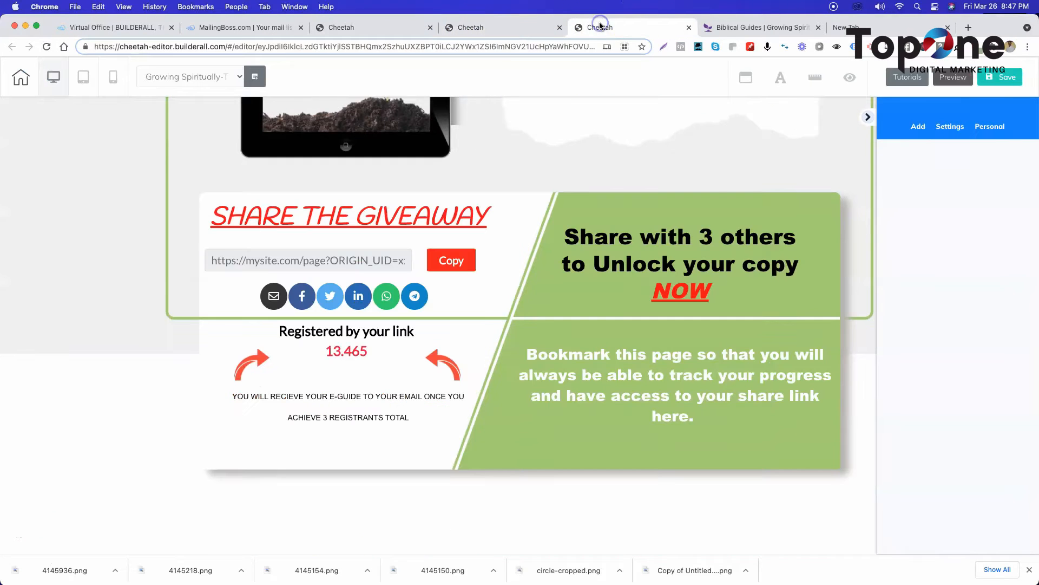
left_click(753, 27)
left_click(647, 28)
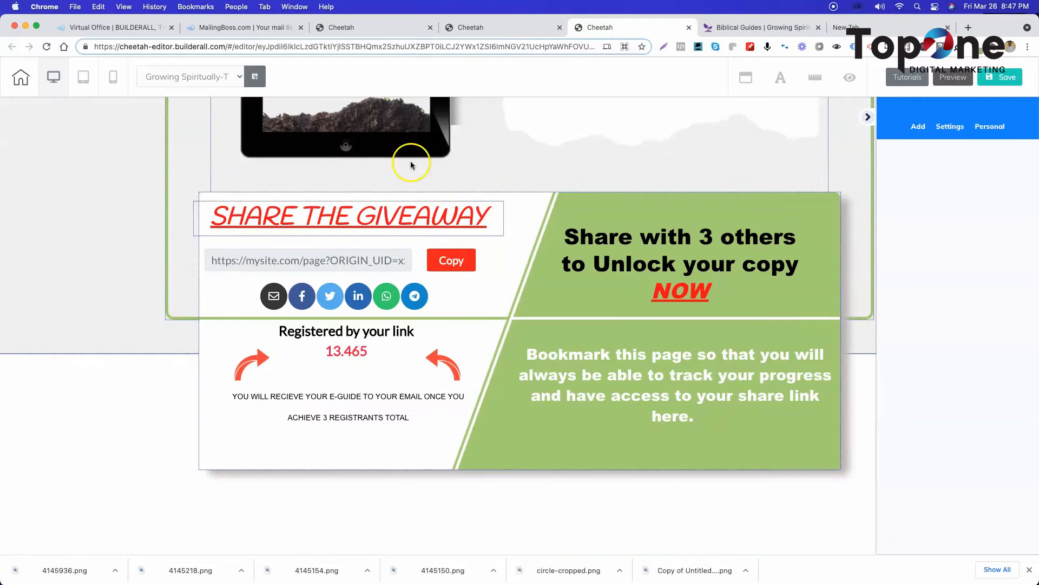
left_click(377, 28)
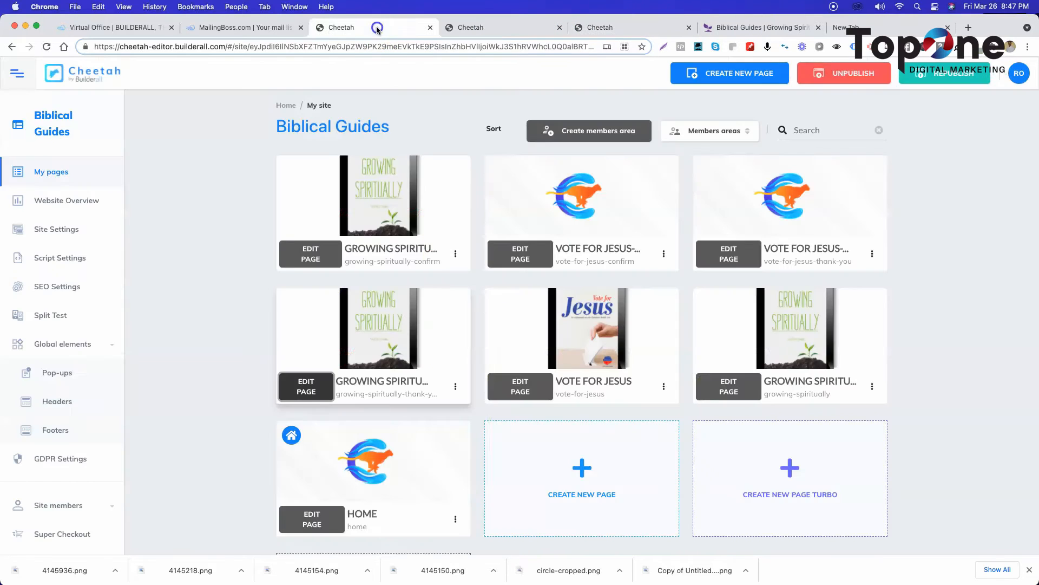
Switch to MailingBoss and review the subscribers page of the Biblical Guides list.
left_click(245, 27)
left_click(140, 30)
left_click(222, 27)
scroll(223, 278, "up", 5)
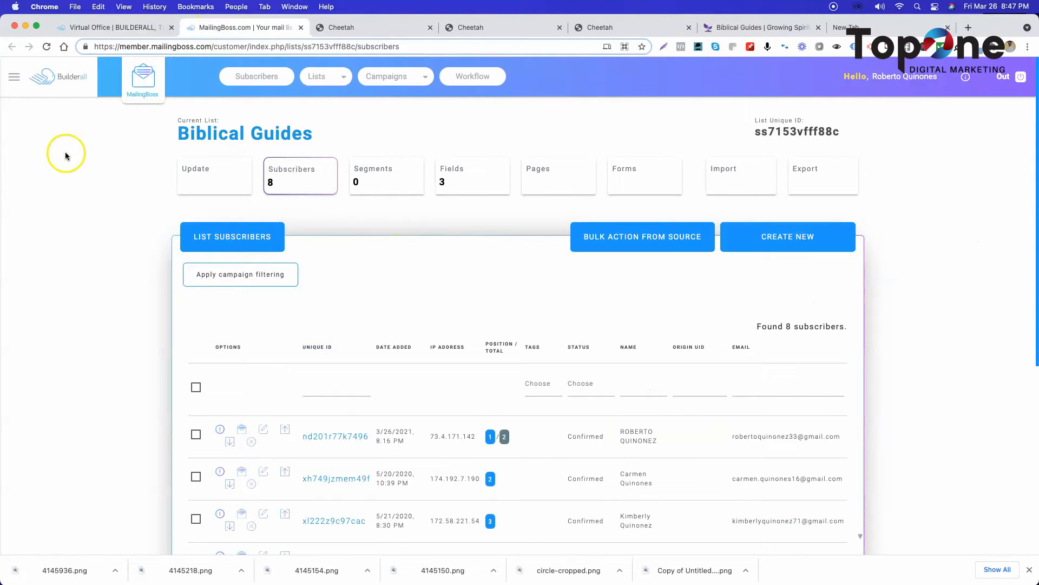
left_click(325, 75)
left_click(127, 185)
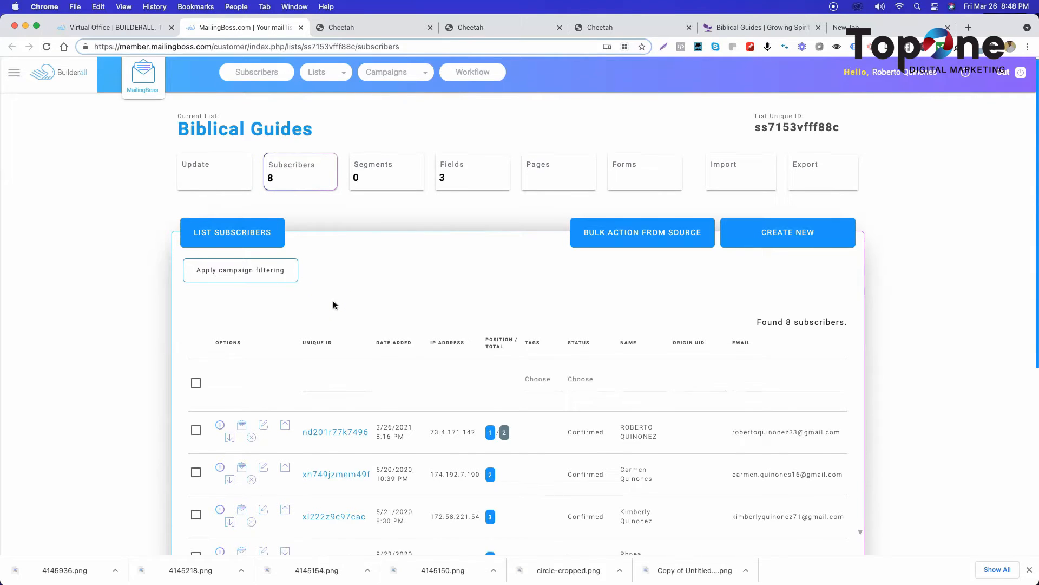
Switch to the Cheetah overview of the Biblical Guides site and locate the Growing Spiritually opt-in, confirm and thank-you pages.
left_click(362, 27)
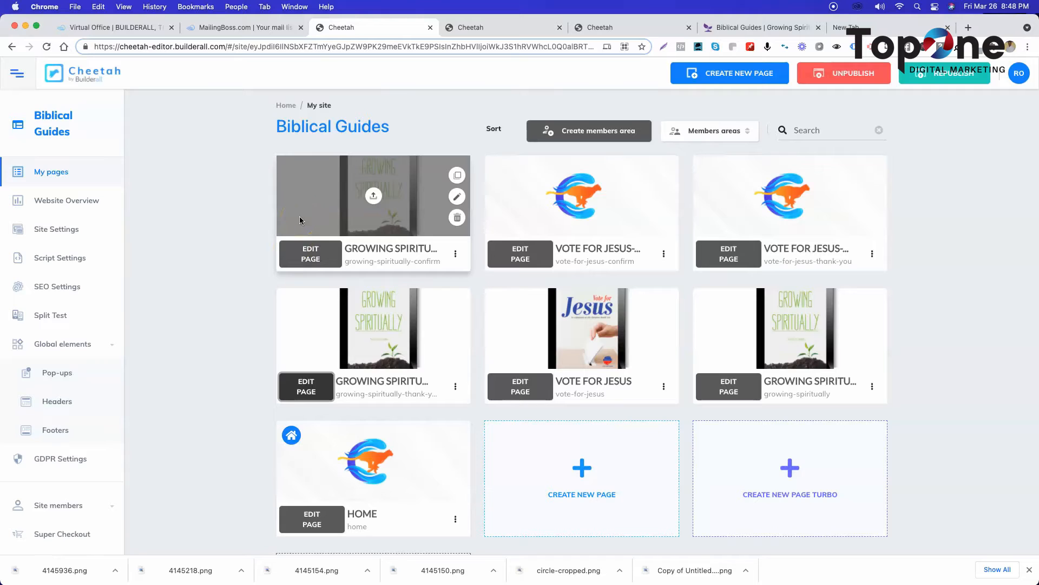
left_click(748, 392)
left_click(309, 396)
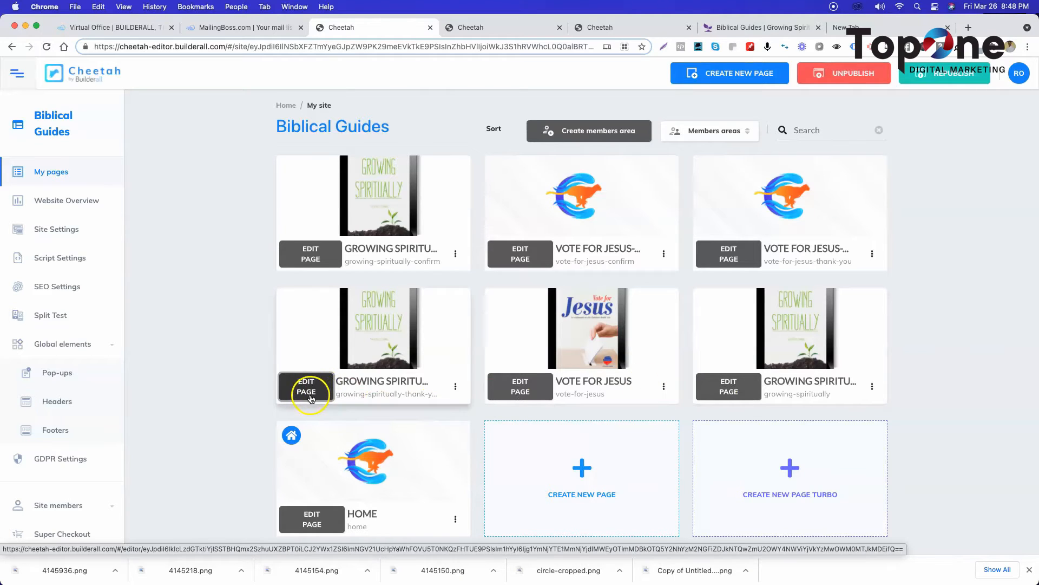
left_click(317, 256)
left_click(302, 392)
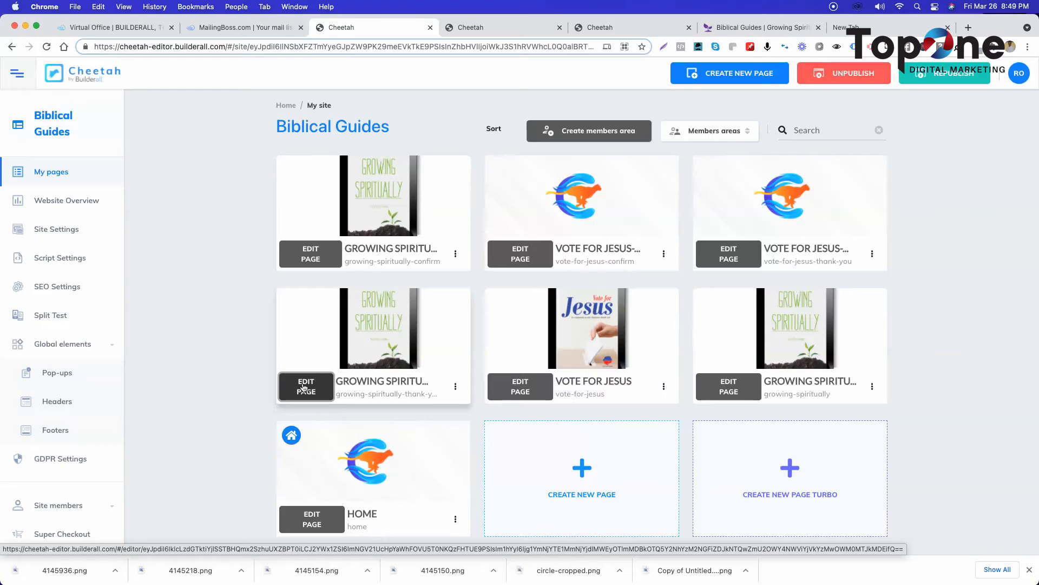
left_click(305, 387)
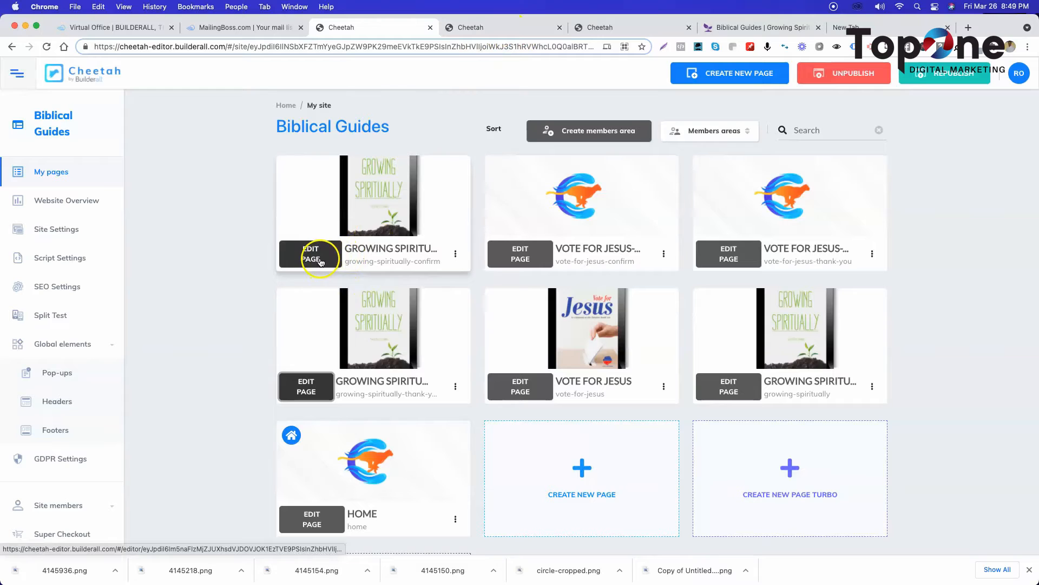
left_click(717, 377)
Examine the Growing Spiritually opt-in page in its editor and check which mailing list its MailingBoss form is assigned to.
left_click(514, 32)
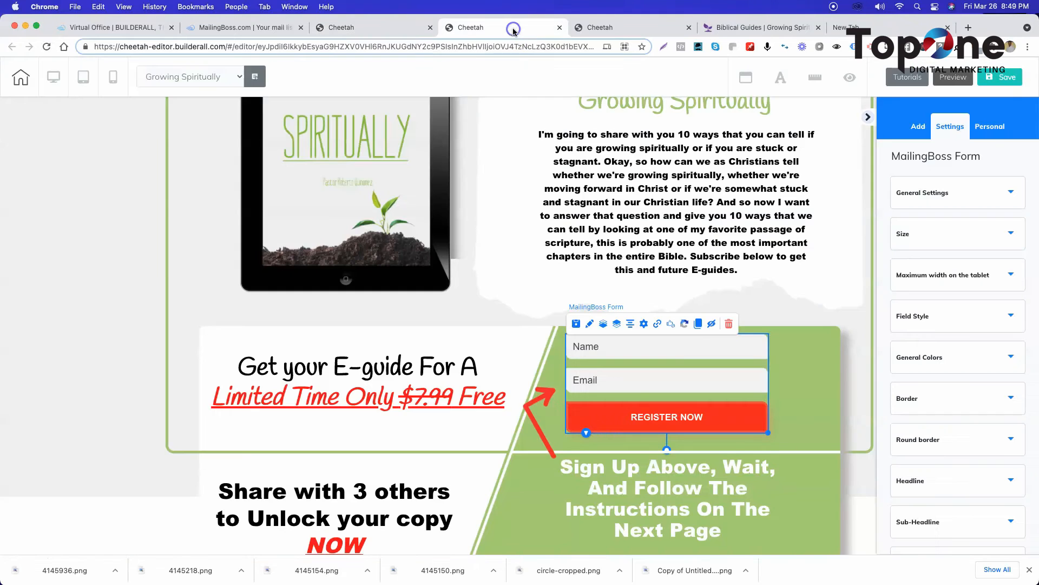
scroll(386, 328, "up", 3)
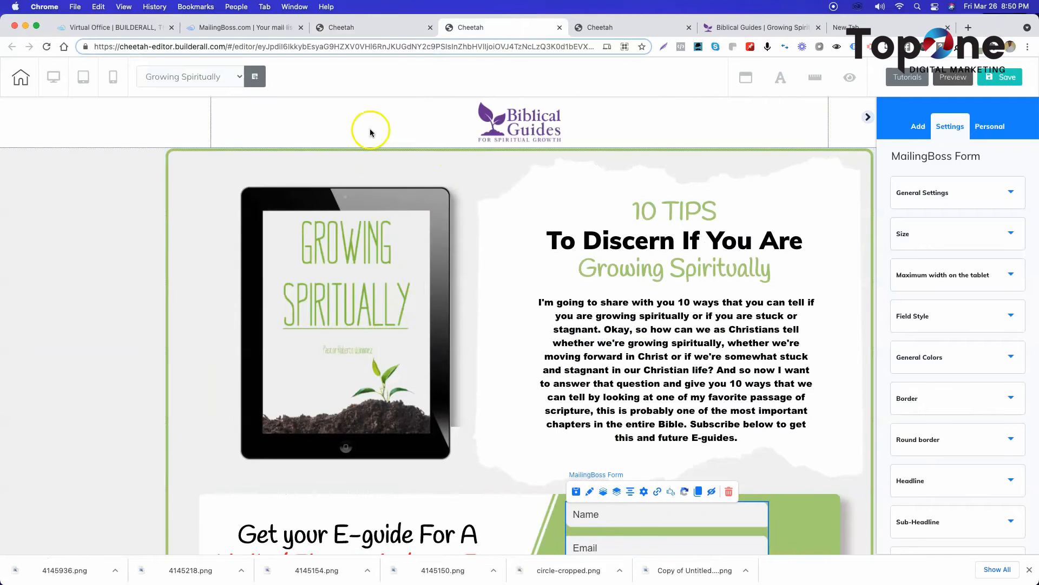
scroll(415, 276, "down", 5)
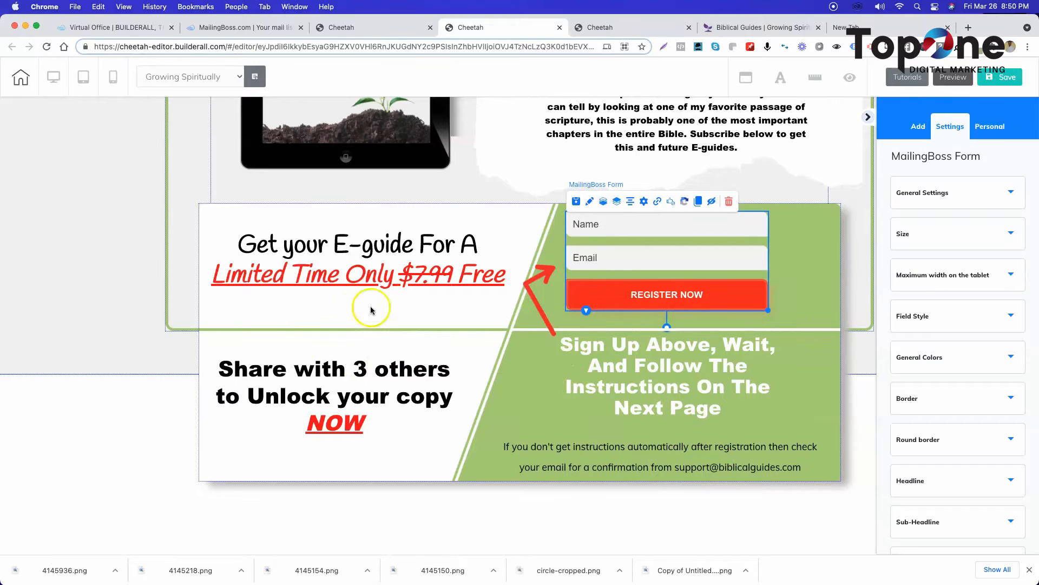
left_click(645, 223)
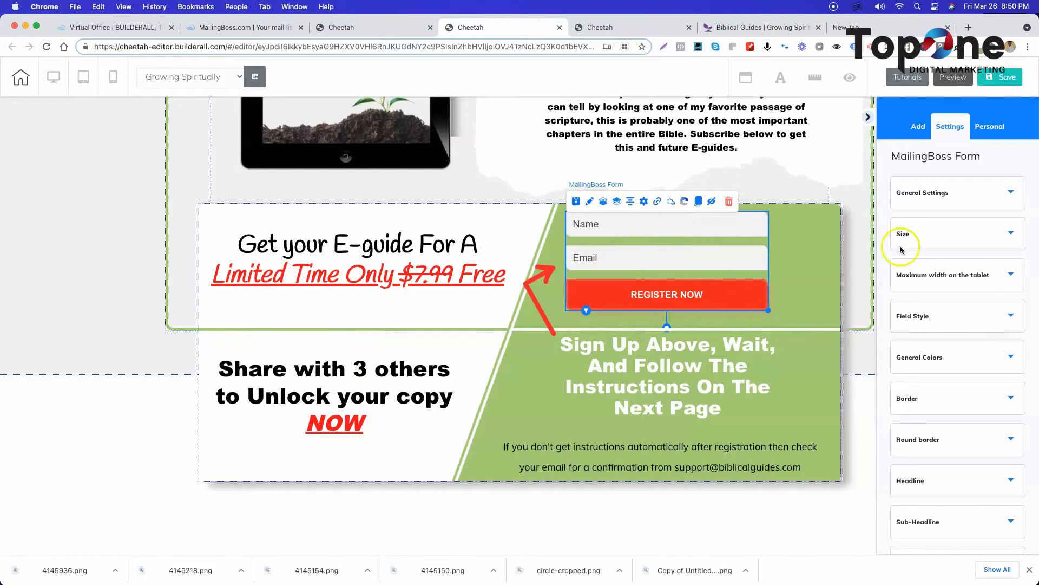
left_click(644, 204)
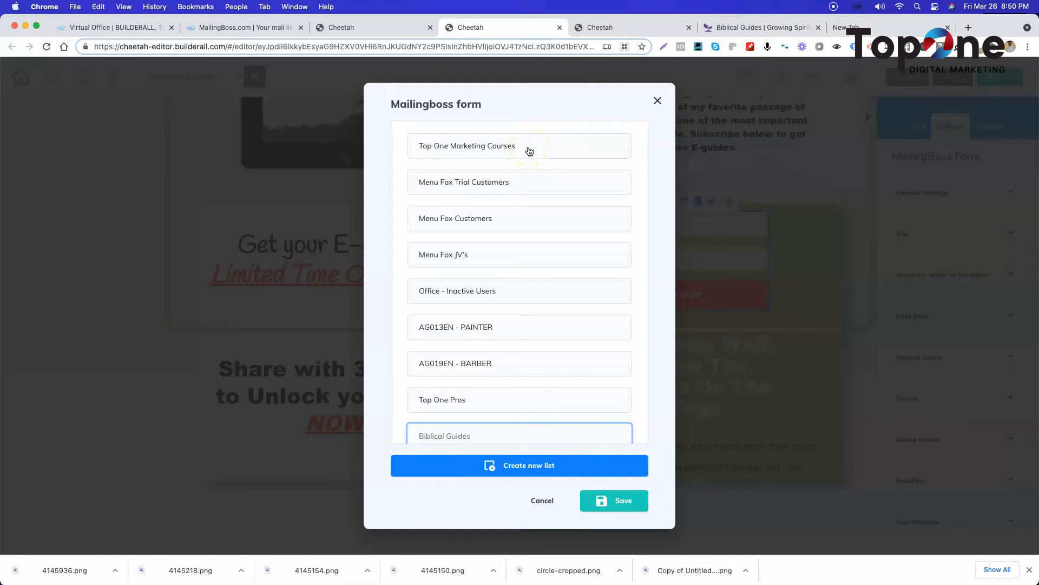
left_click(543, 500)
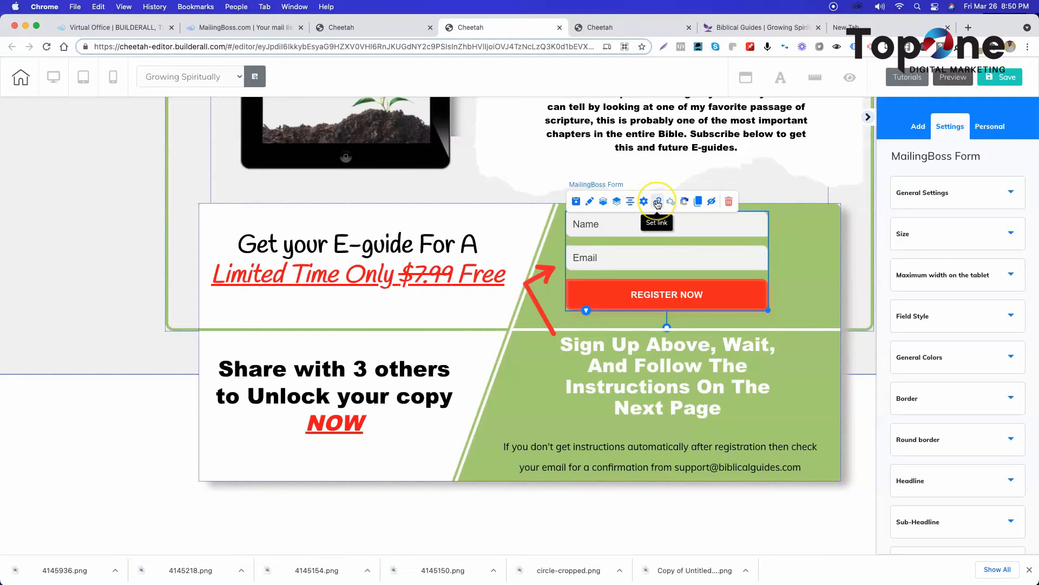
Link the MailingBoss form's subscribe-pending action to the page Growing Spiritually-Confirm.
left_click(658, 203)
left_click(583, 272)
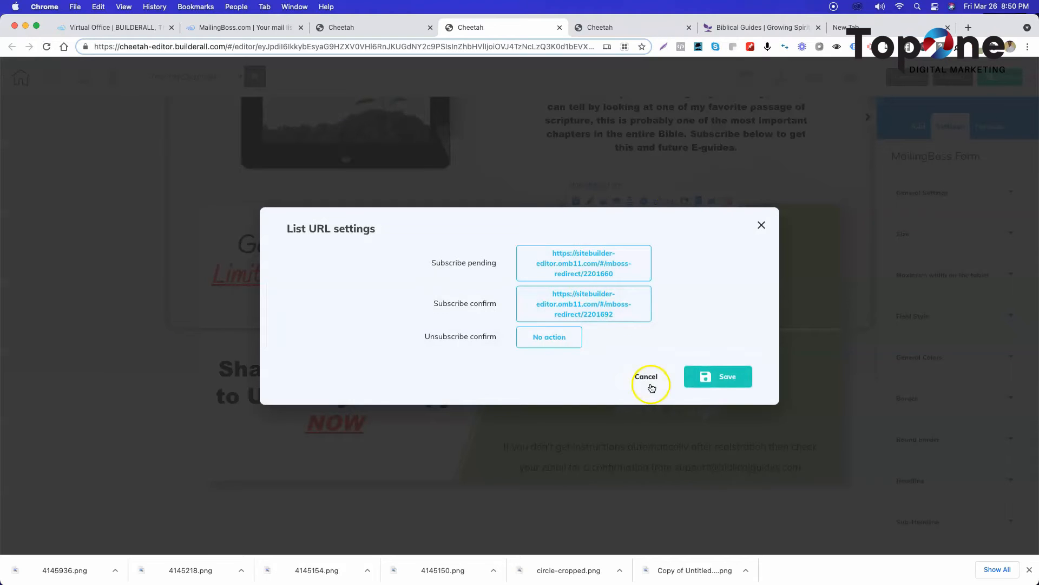
left_click(574, 263)
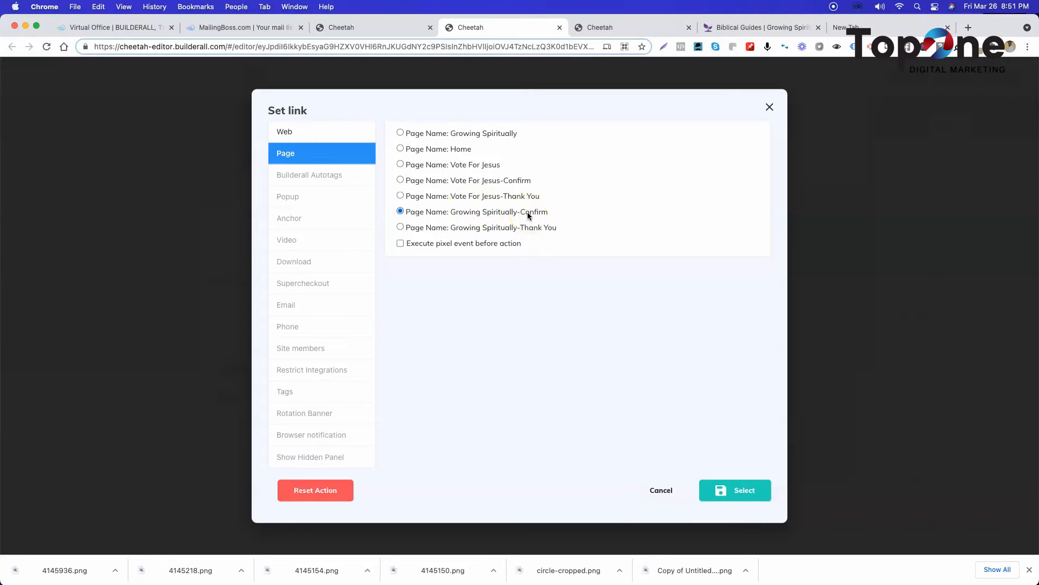
left_click(726, 490)
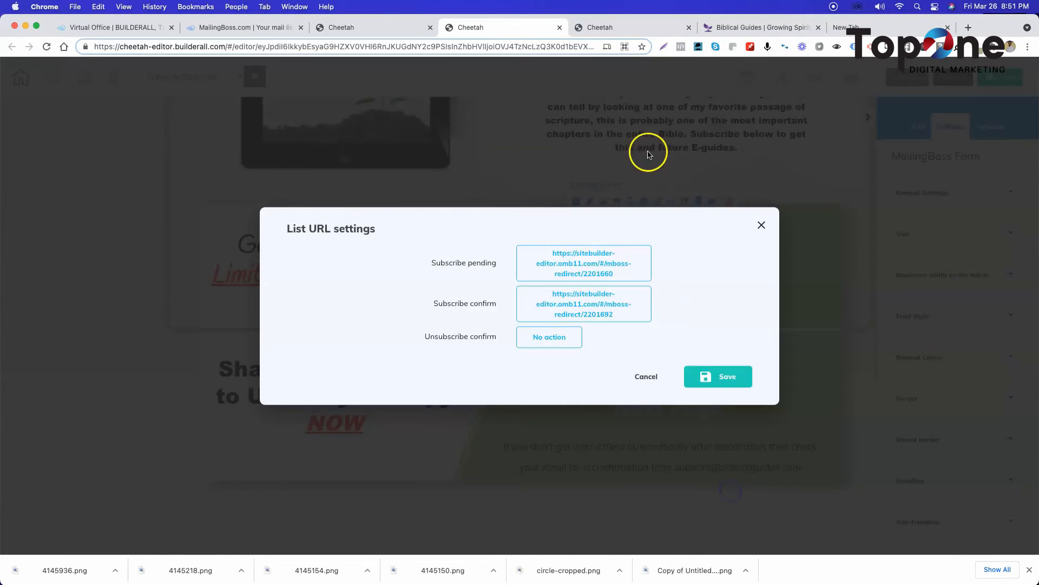
View the published Growing Spiritually confirmation page and the thank-you page's editor, and return to the form's list URL settings.
left_click(746, 26)
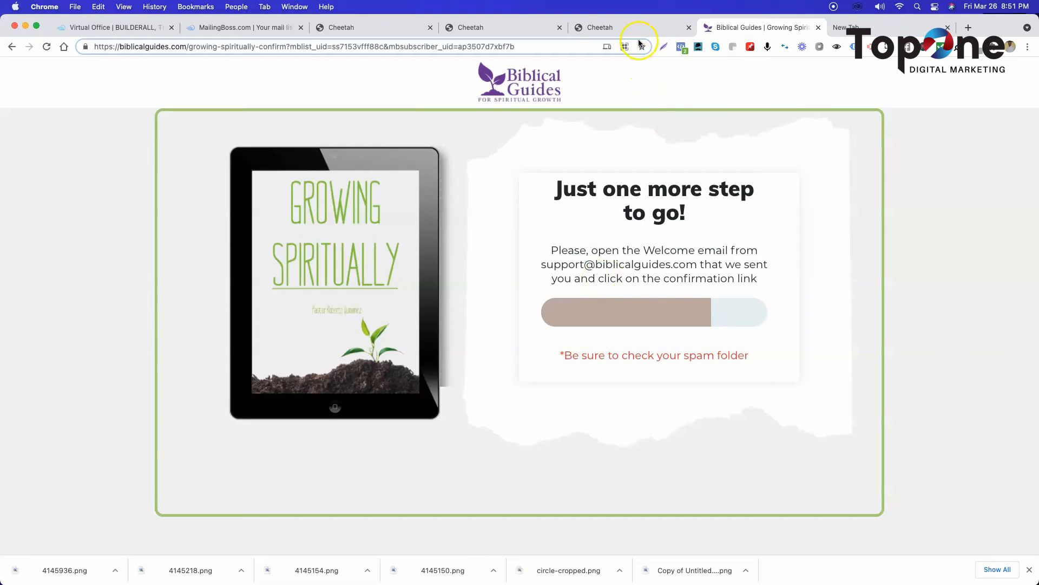
left_click(623, 28)
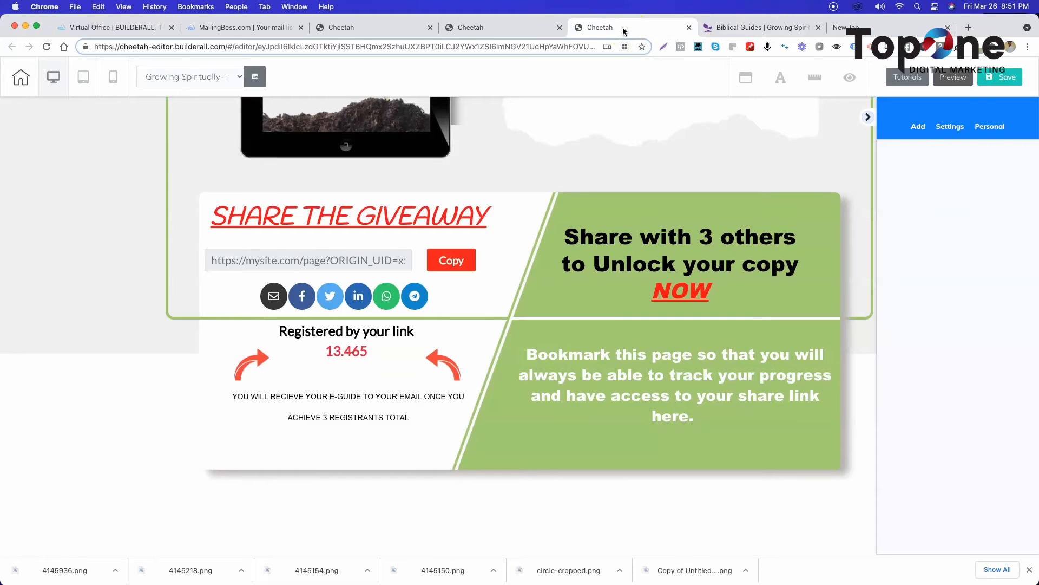
left_click(480, 29)
Link the form's subscribe-confirm action to the page Growing Spiritually-Thank You.
left_click(568, 303)
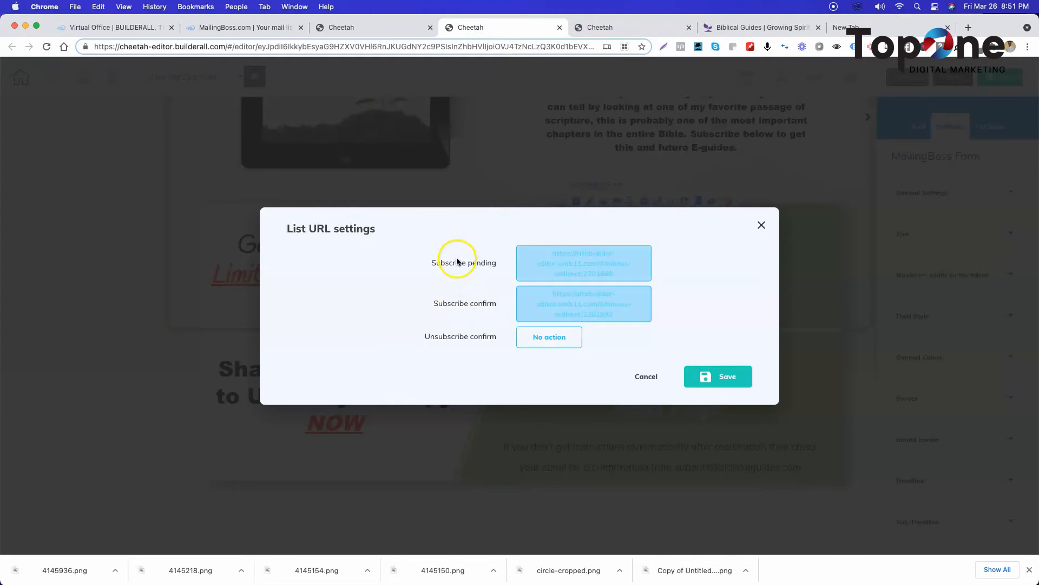
left_click(570, 304)
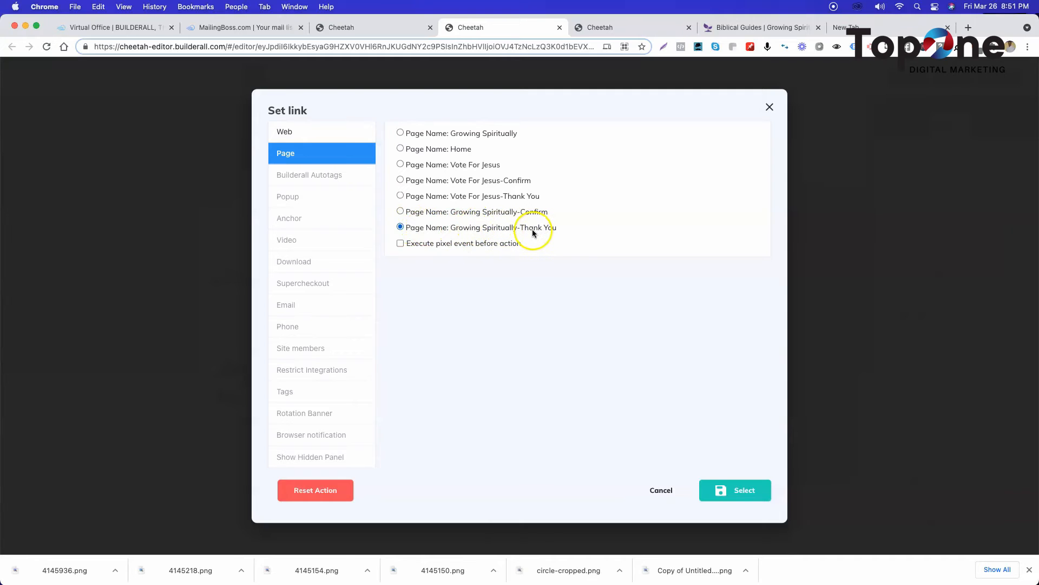
left_click(748, 491)
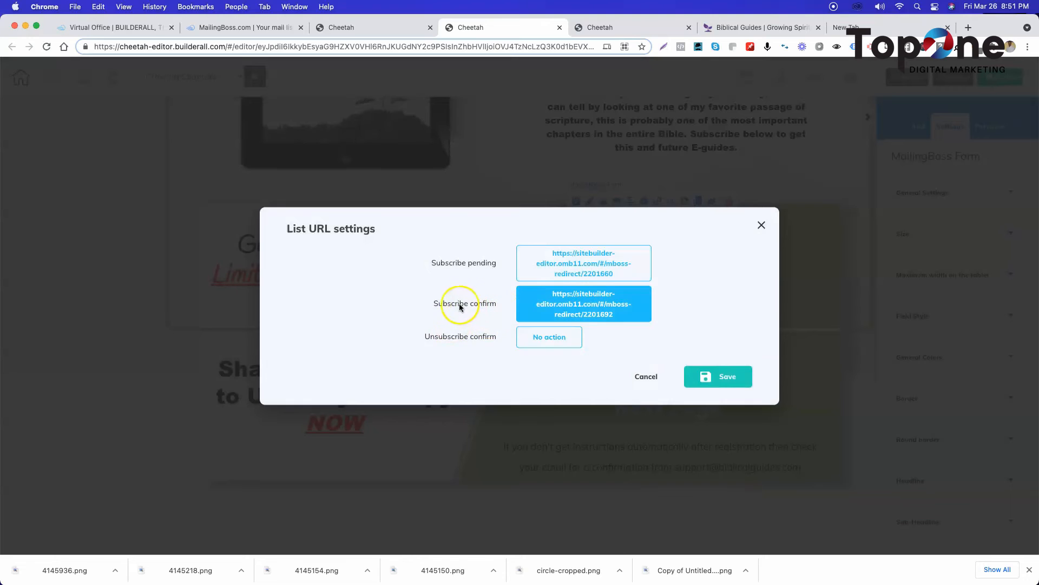
Switch to MailingBoss, open the Biblical Guides list's subscribe confirm email and review its content.
left_click(226, 29)
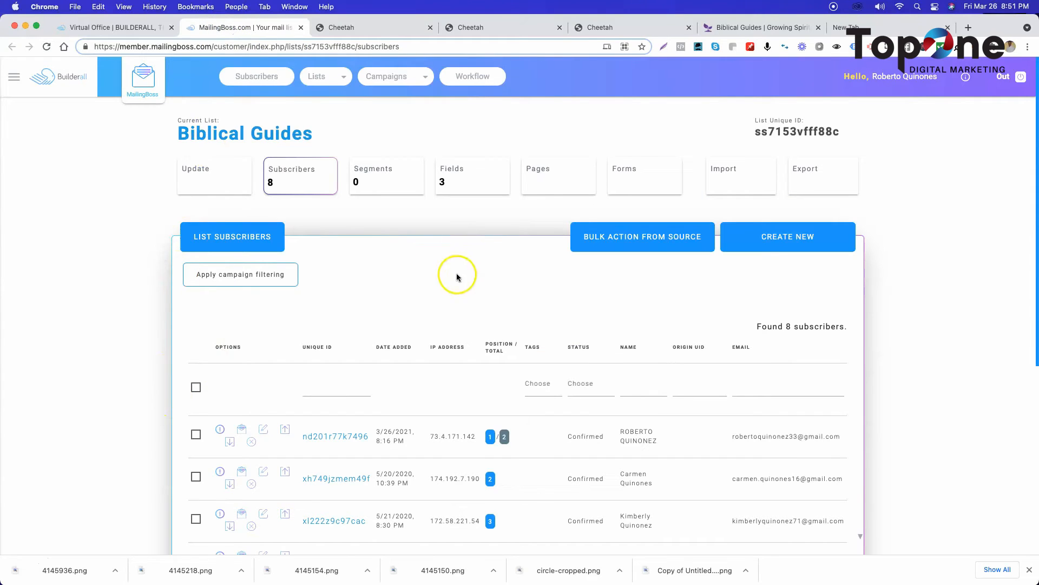
left_click(543, 178)
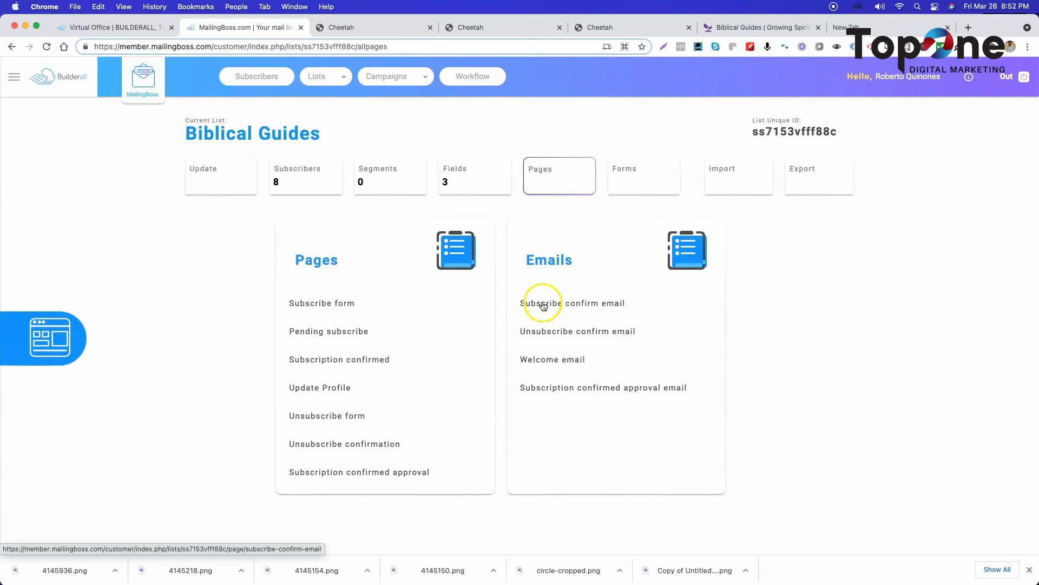
left_click(543, 306)
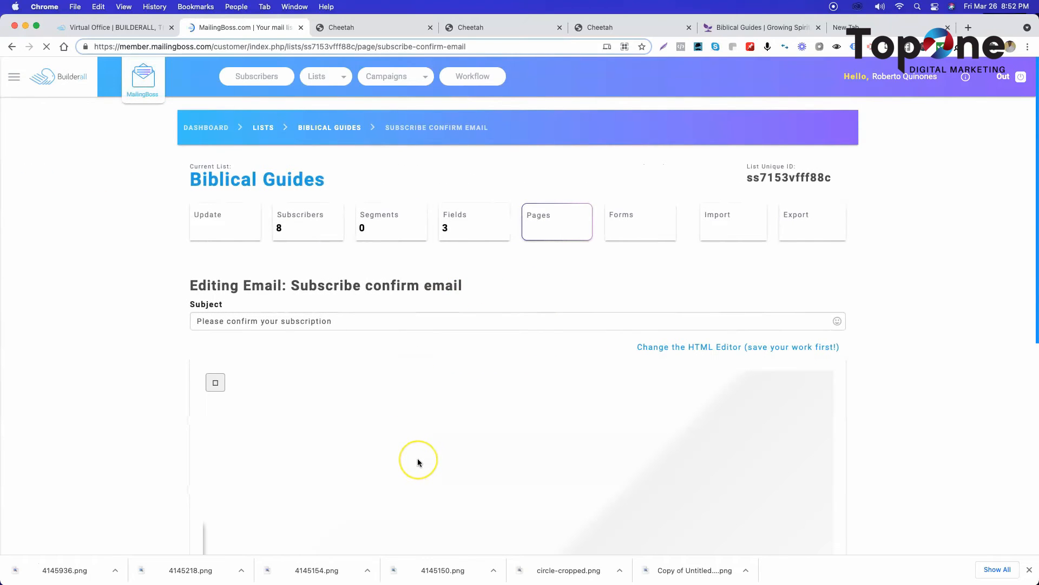
scroll(420, 460, "down", 5)
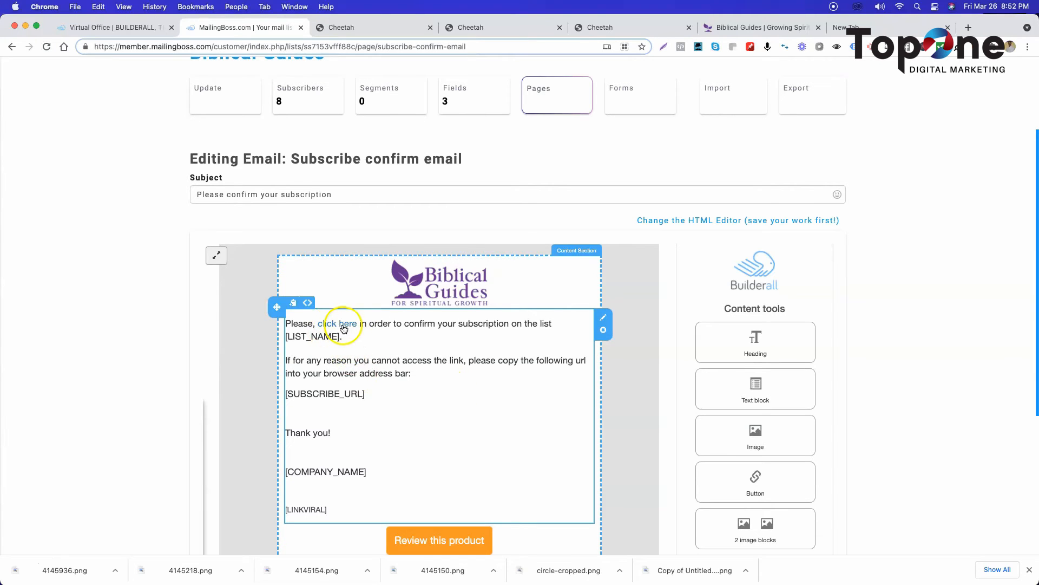
Compare the confirm email with the form's list URL settings, and review the Growing Spiritually thank-you page in Cheetah.
left_click(461, 31)
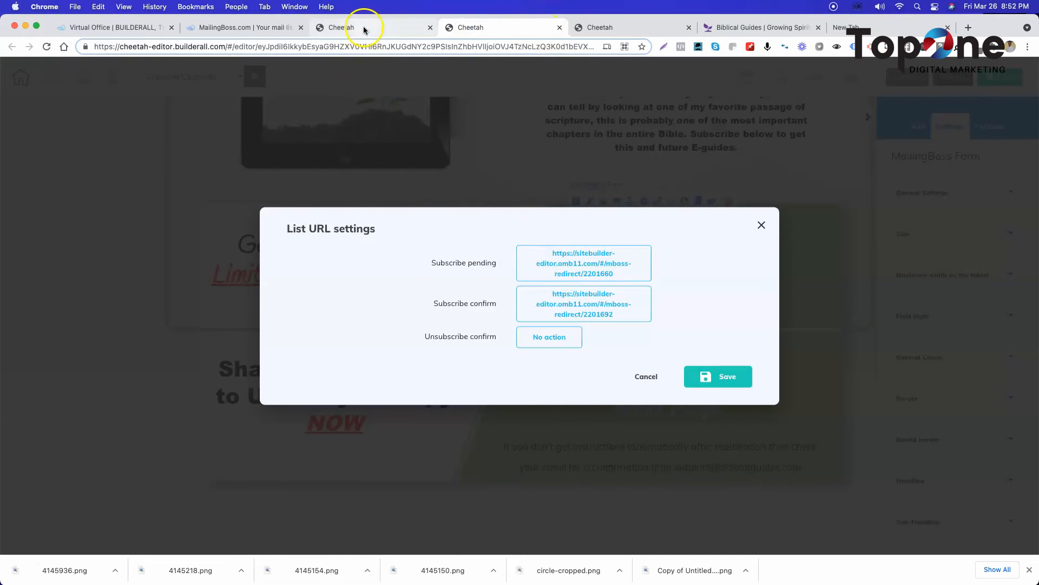
left_click(264, 27)
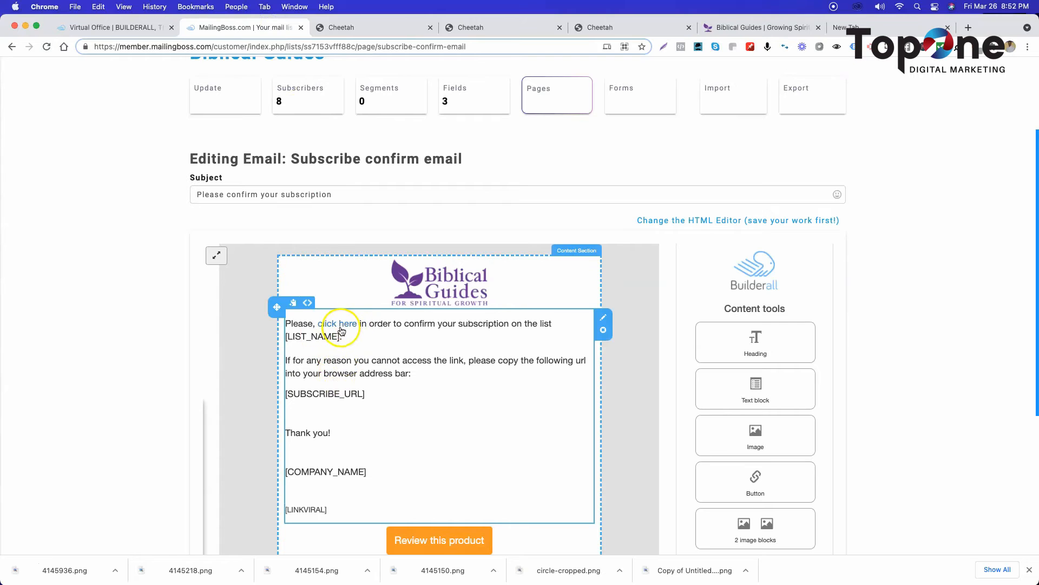
left_click(494, 28)
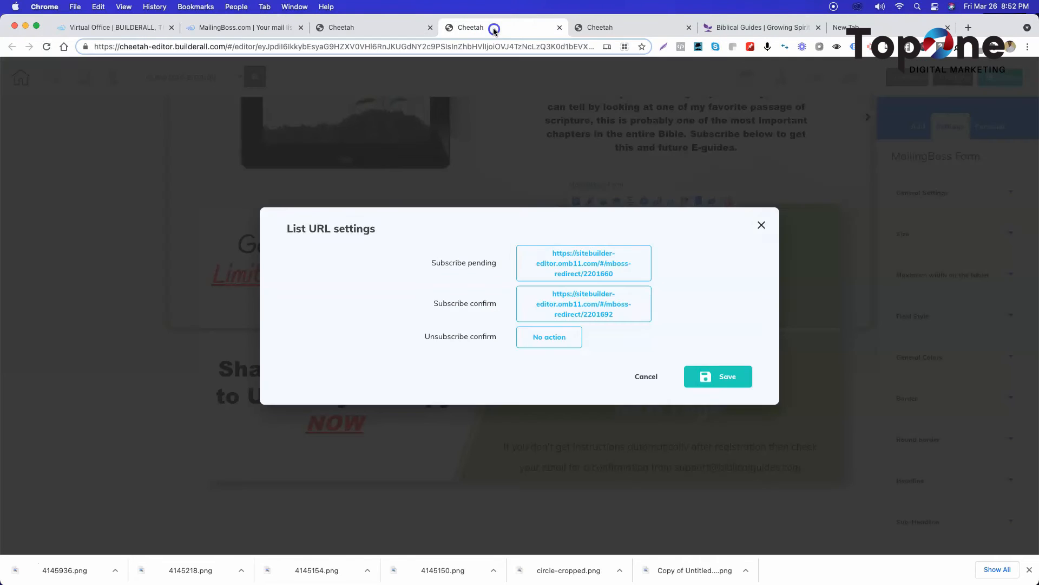
left_click(602, 27)
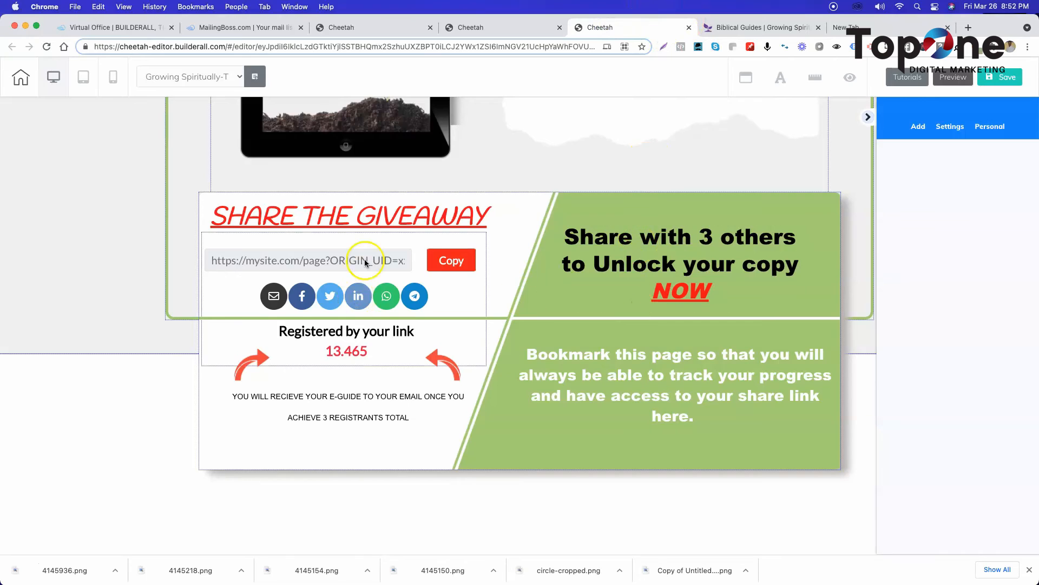
scroll(370, 255, "up", 6)
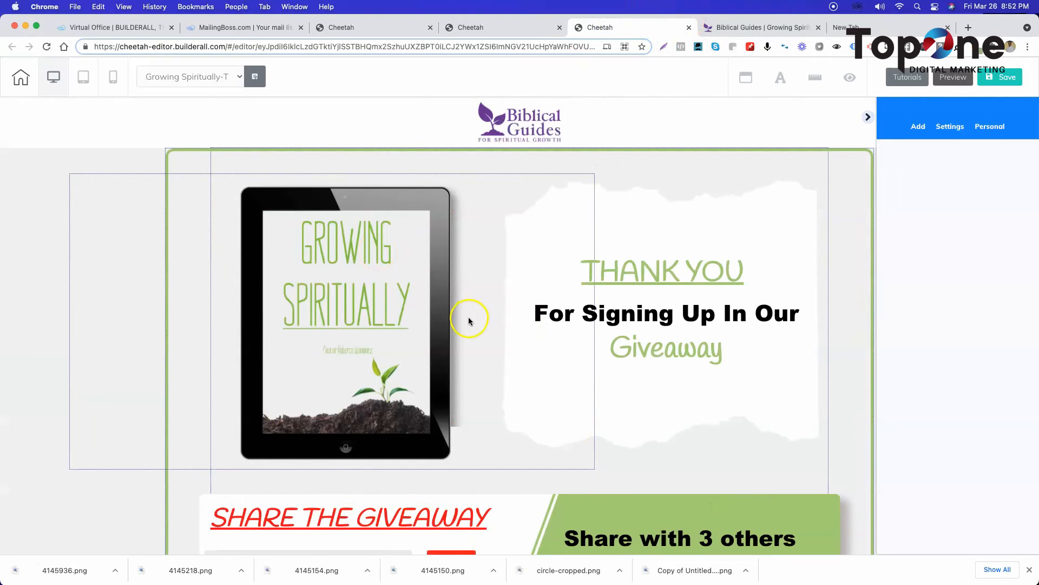